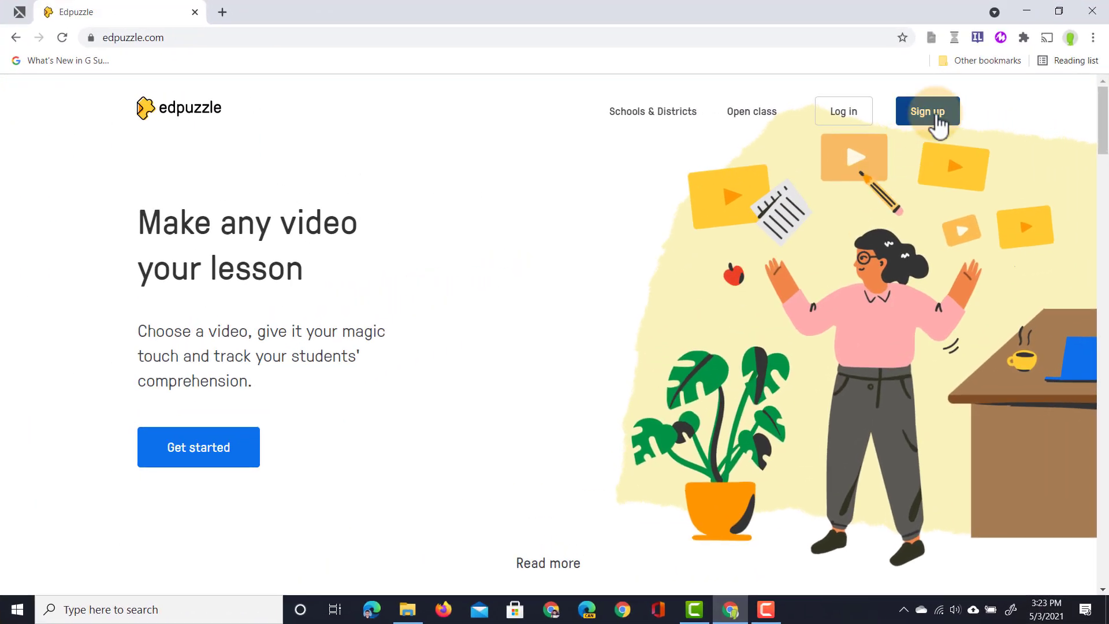
Step: Choose the teacher role and log in to Edpuzzle with a Google account
{"action": "left_click", "coordinate": [928, 111]}
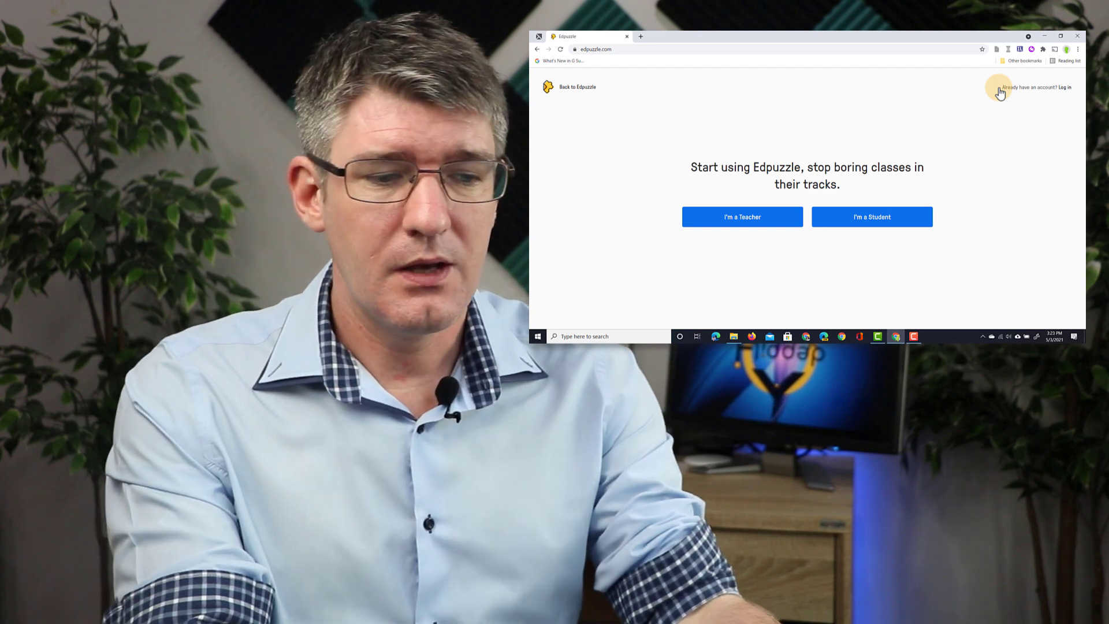
{"action": "left_click", "coordinate": [742, 221]}
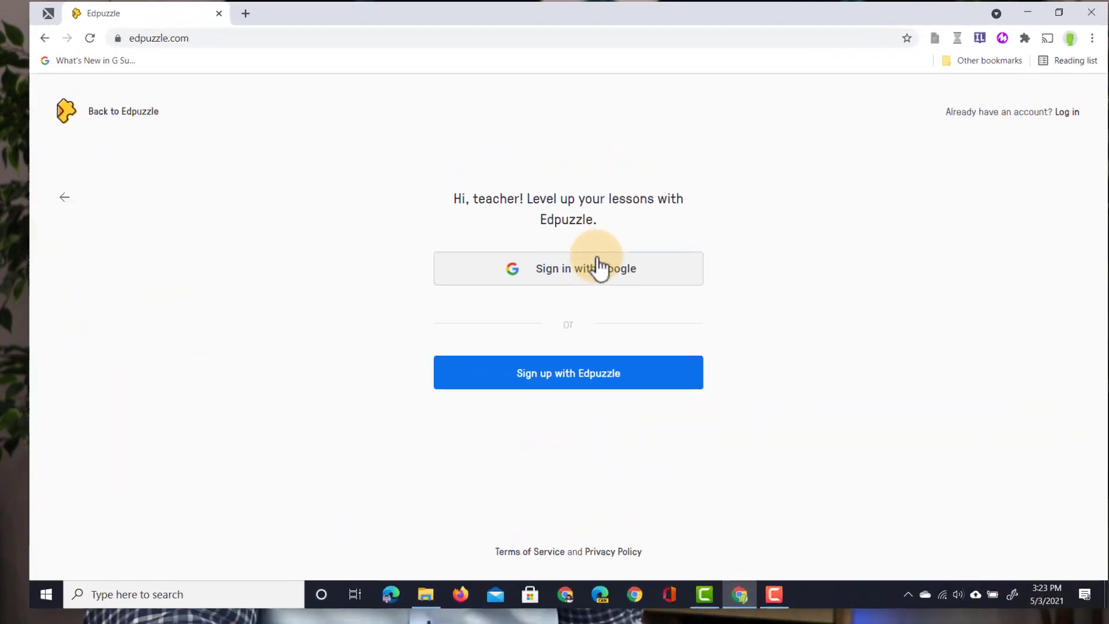
{"action": "left_click", "coordinate": [760, 255]}
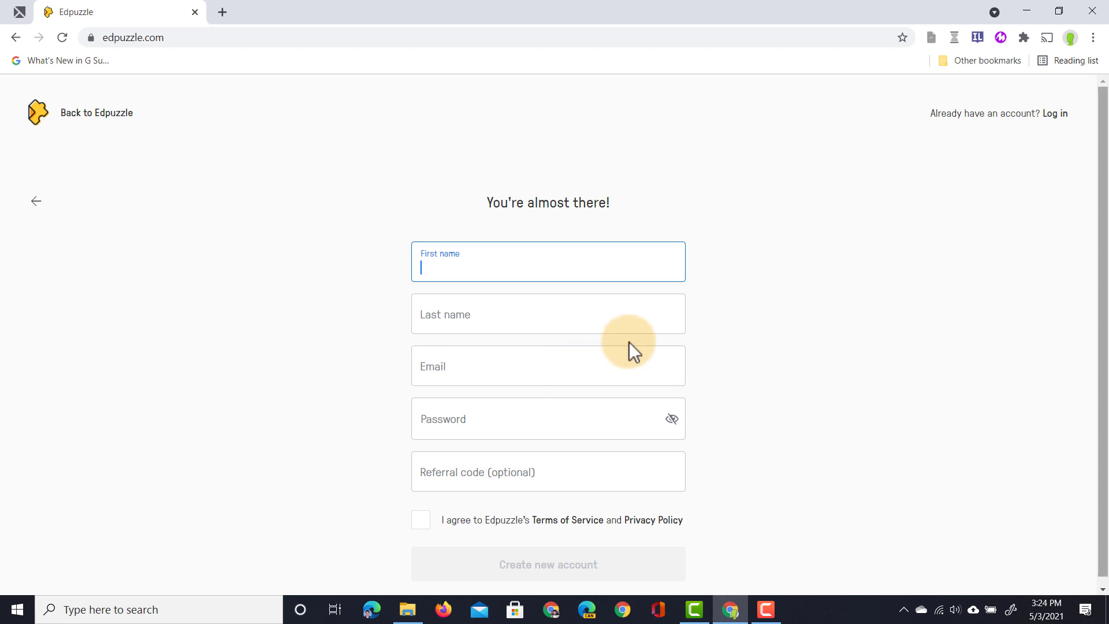
{"action": "left_click", "coordinate": [1056, 114]}
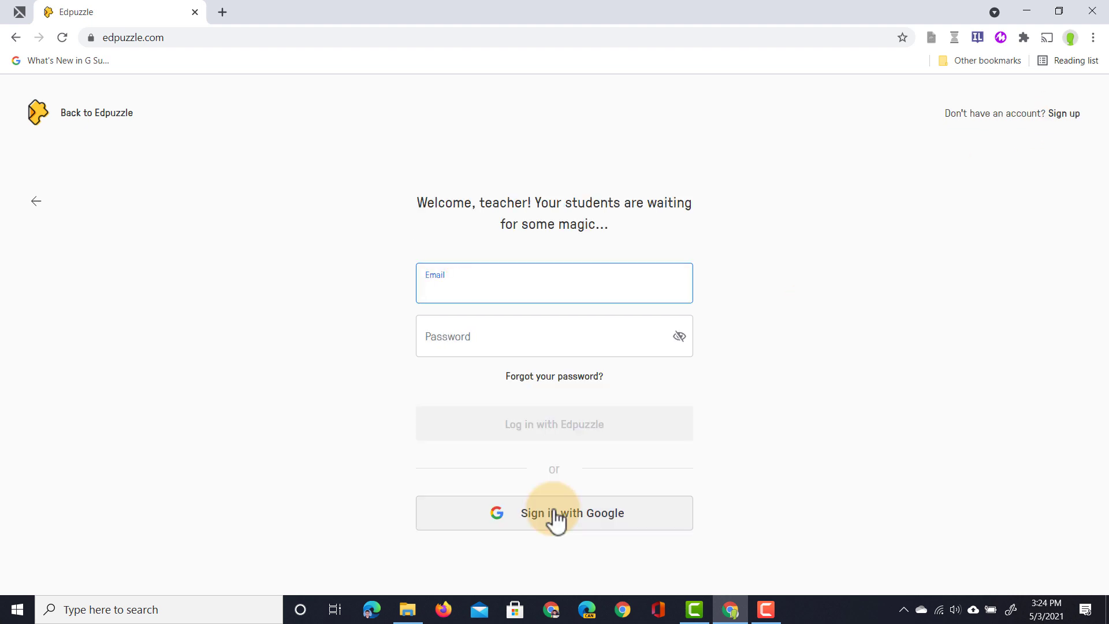
{"action": "left_click", "coordinate": [556, 522]}
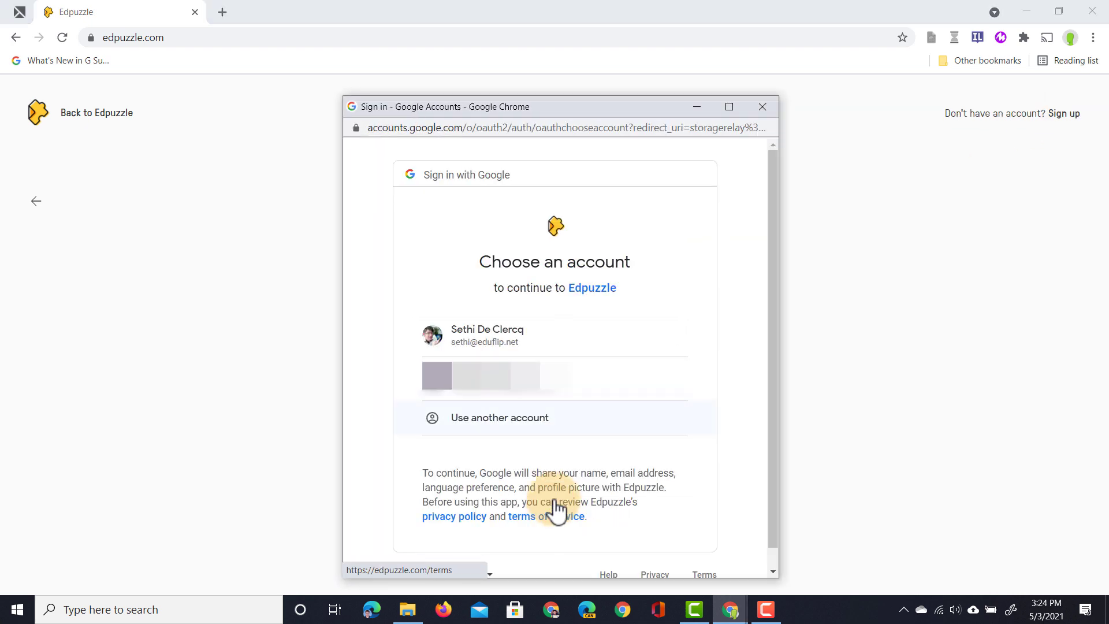
{"action": "left_click", "coordinate": [569, 338]}
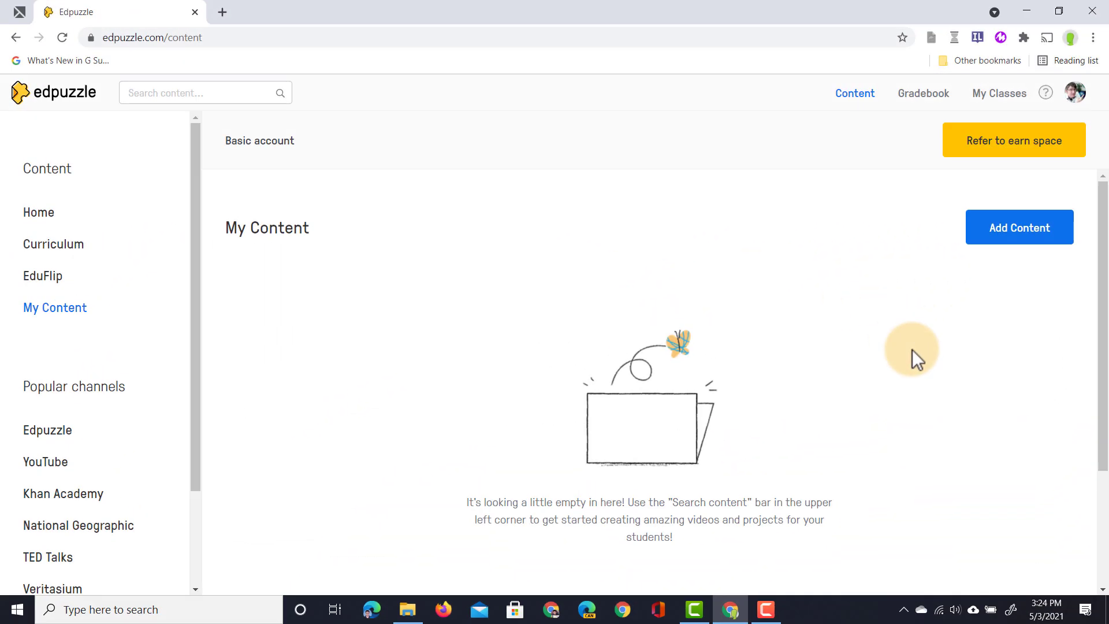
Step: Choose Create a video from the Add Content menu
{"action": "left_click", "coordinate": [1021, 238]}
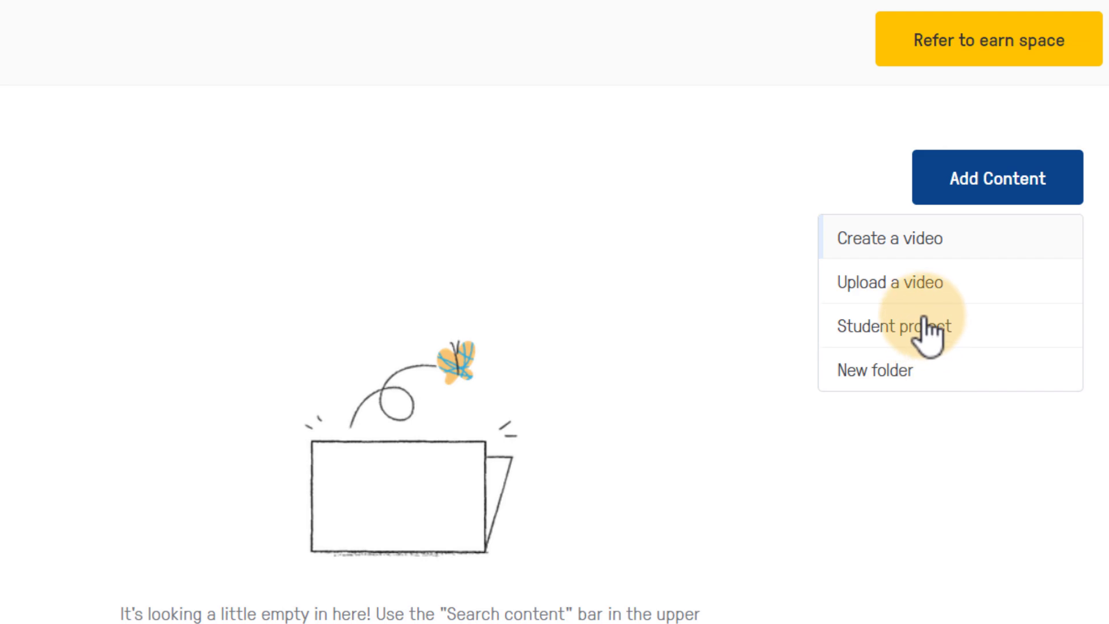
{"action": "left_click", "coordinate": [907, 243]}
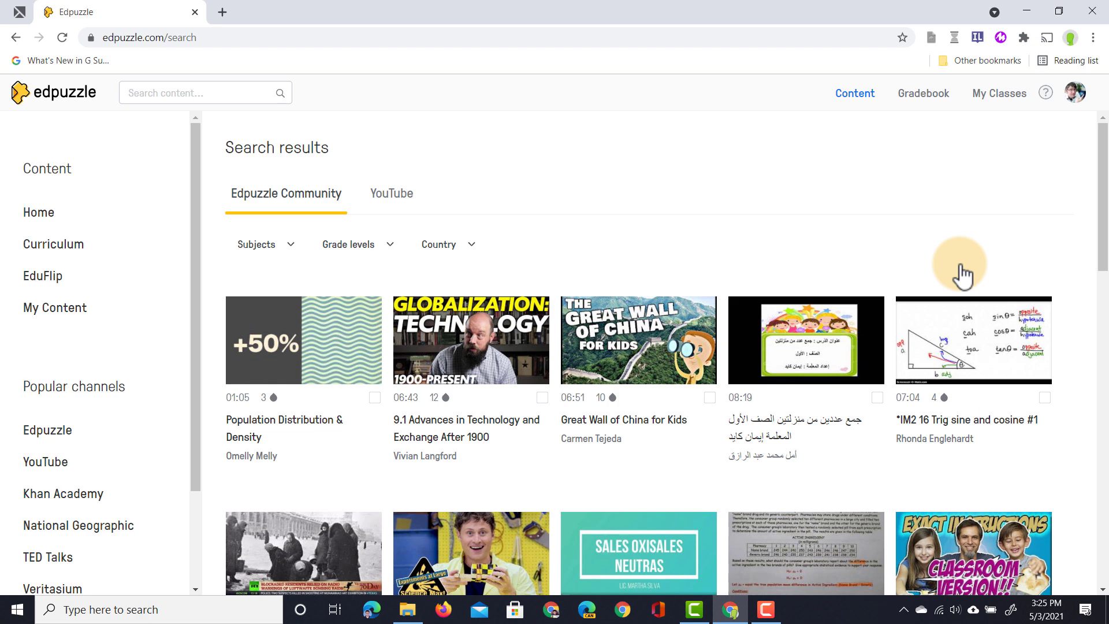
Step: Switch the search results to the YouTube tab and get ready to search
{"action": "left_click", "coordinate": [770, 355]}
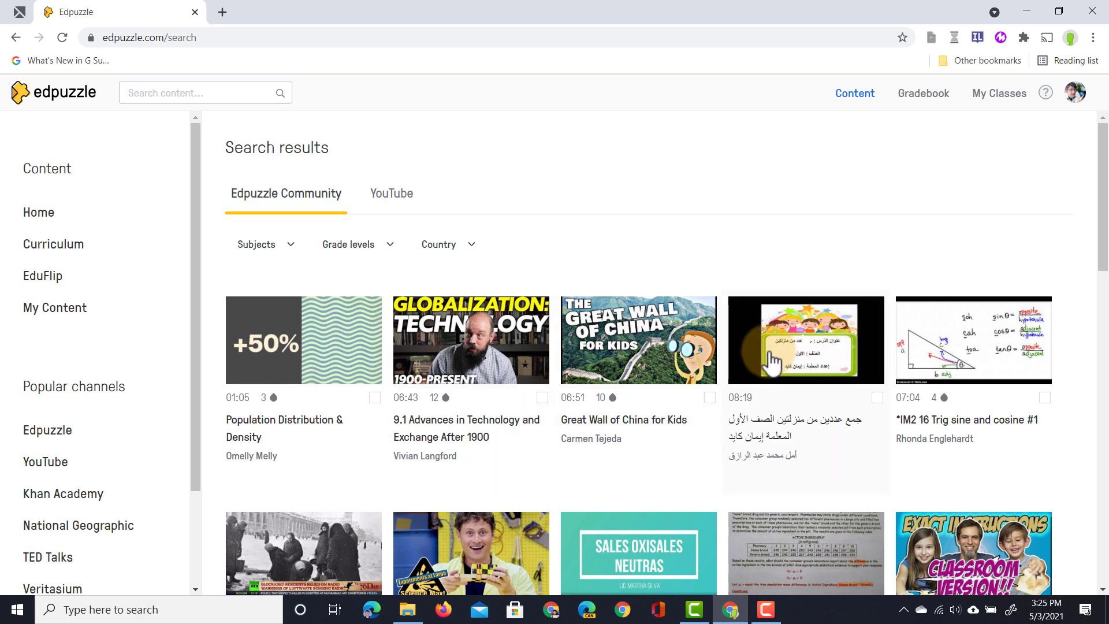
{"action": "left_click", "coordinate": [390, 197]}
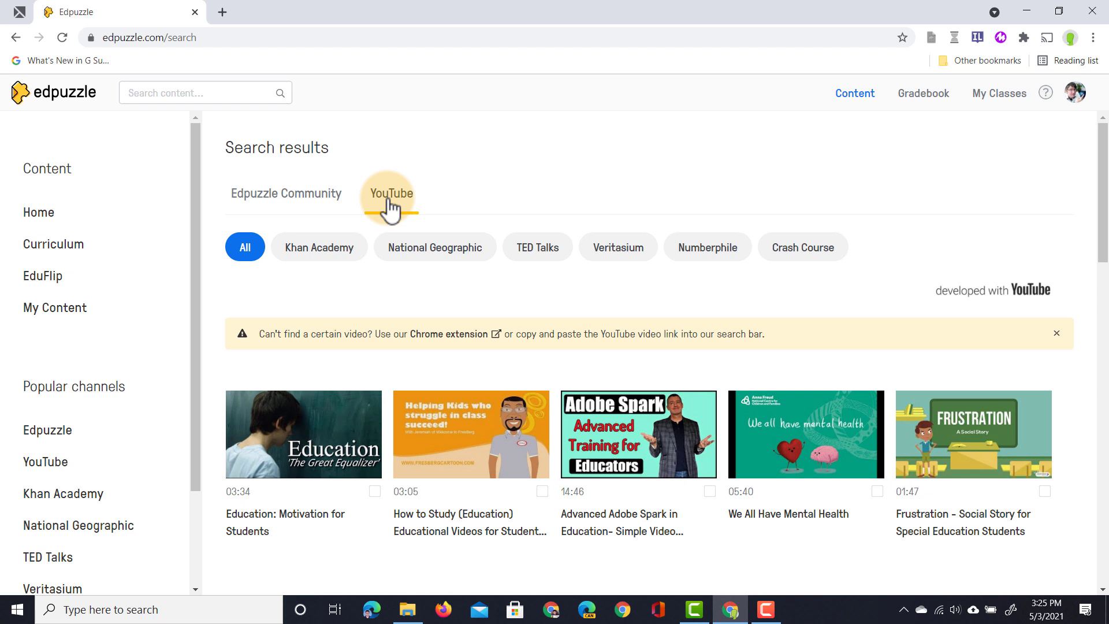
{"action": "left_click", "coordinate": [194, 96]}
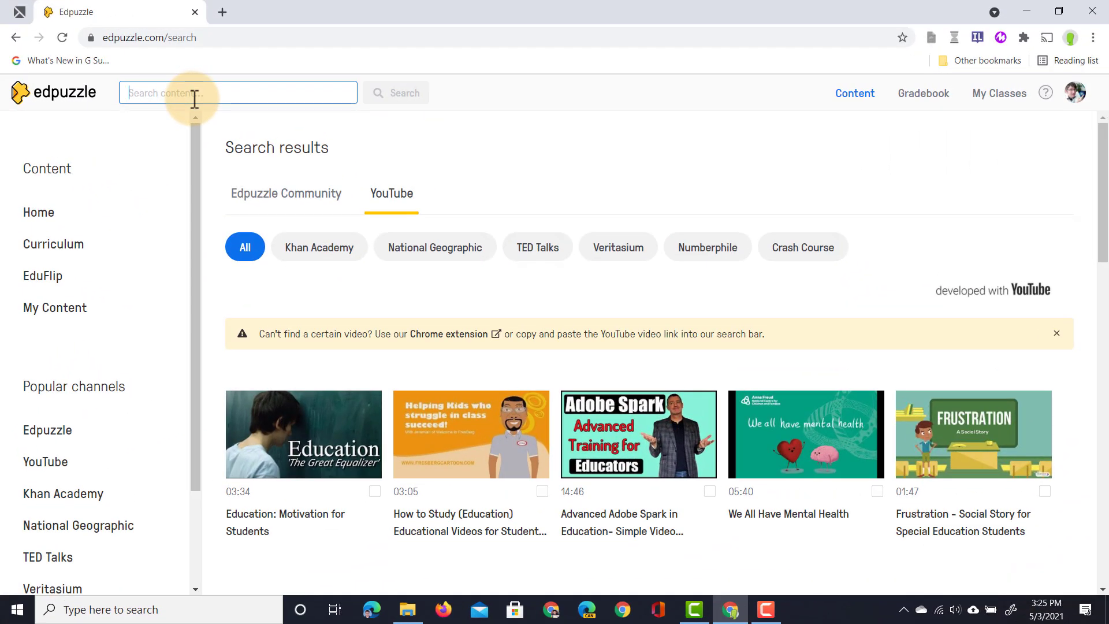
Step: Search YouTube for 'planets' and open Solar System 101 | National Geographic
{"action": "key", "text": "Return"}
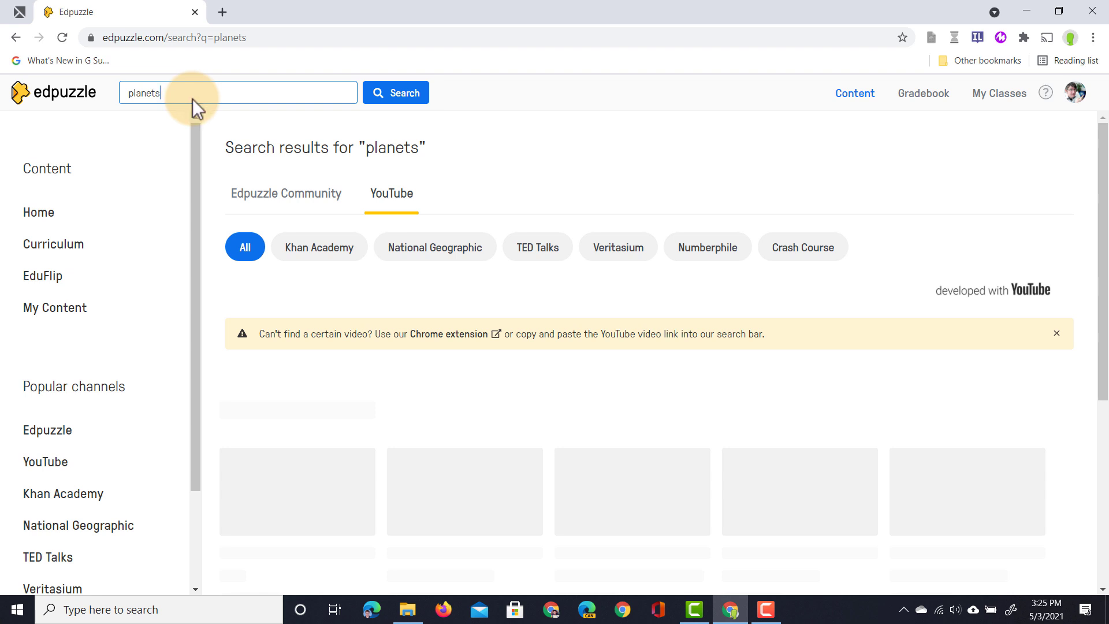
{"action": "left_click", "coordinate": [308, 207]}
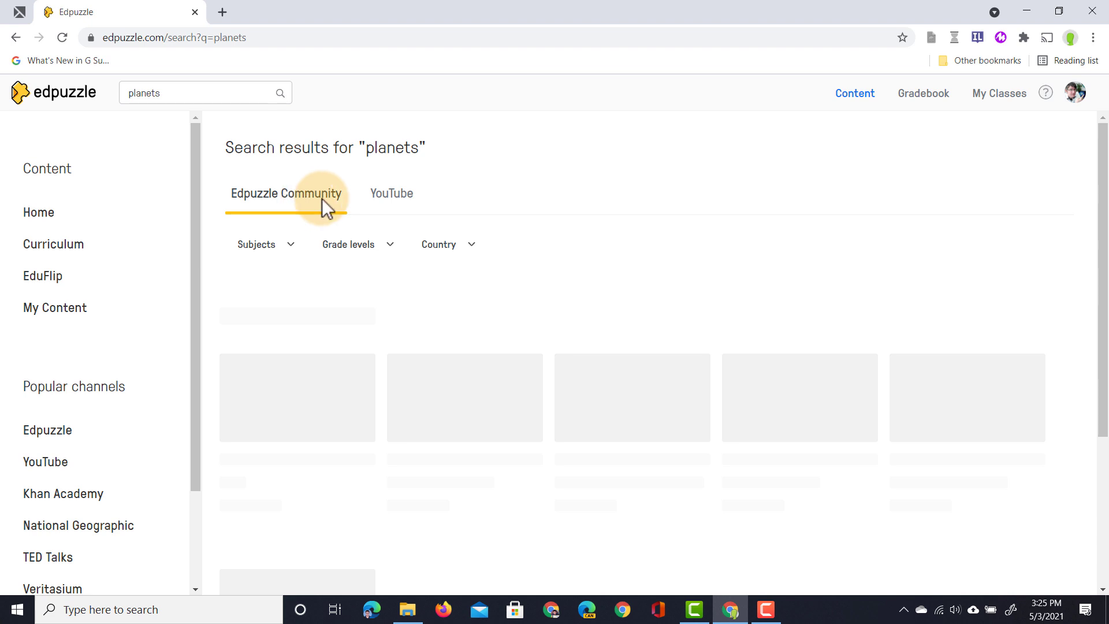
{"action": "left_click", "coordinate": [383, 204]}
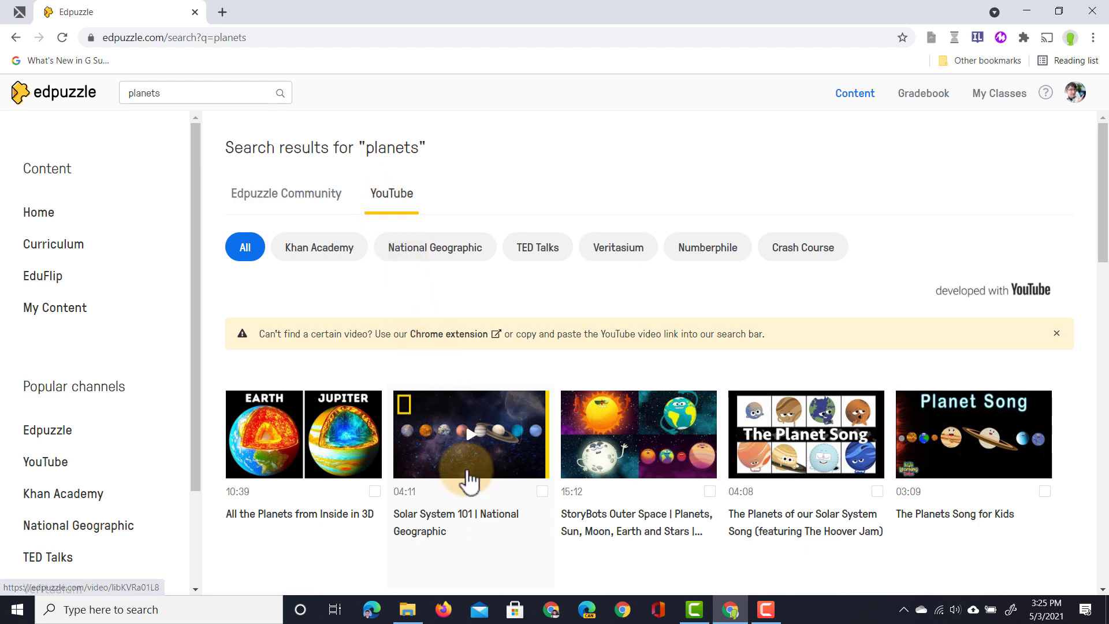
{"action": "left_click", "coordinate": [459, 453]}
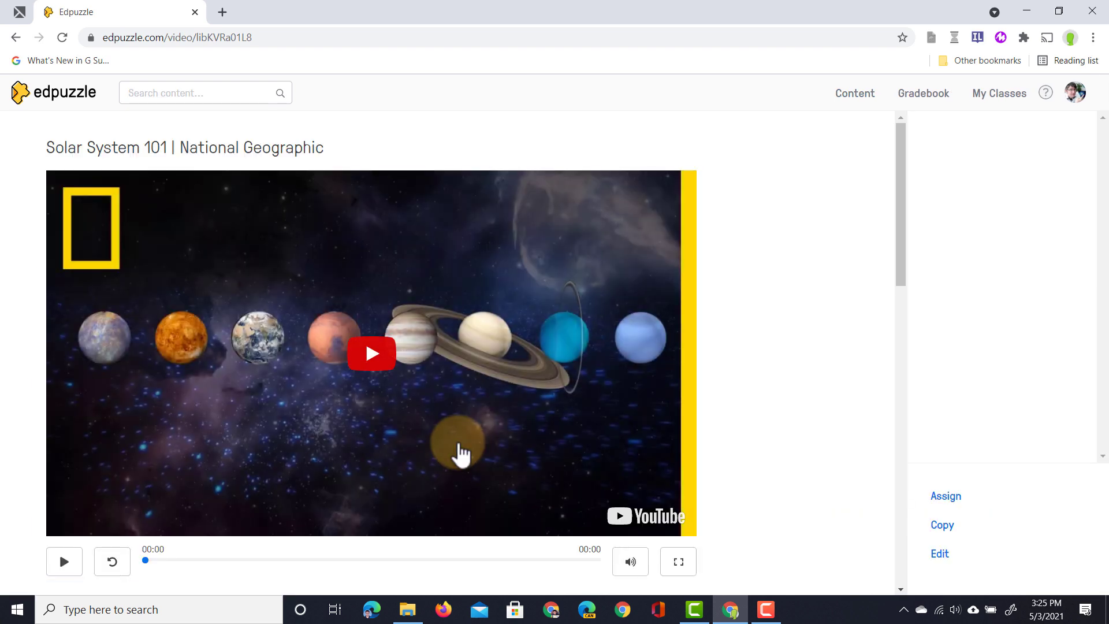
Step: Preview the 04:11 video and another teacher's version, then open it for editing
{"action": "left_click", "coordinate": [379, 369]}
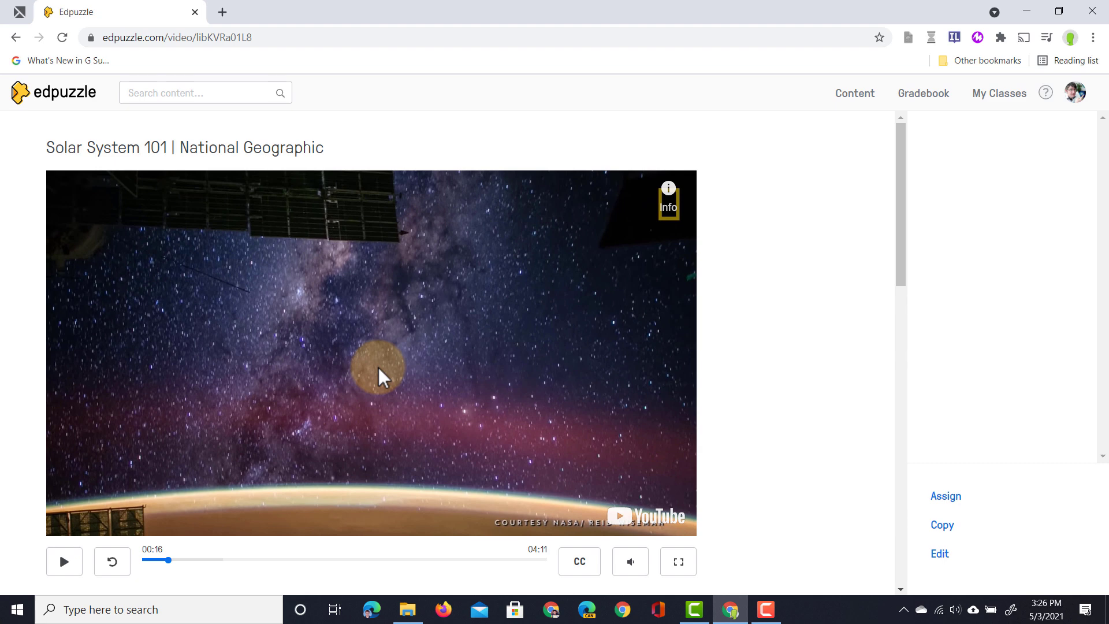
{"action": "scroll", "coordinate": [379, 368], "scroll_direction": "down", "scroll_amount": 6}
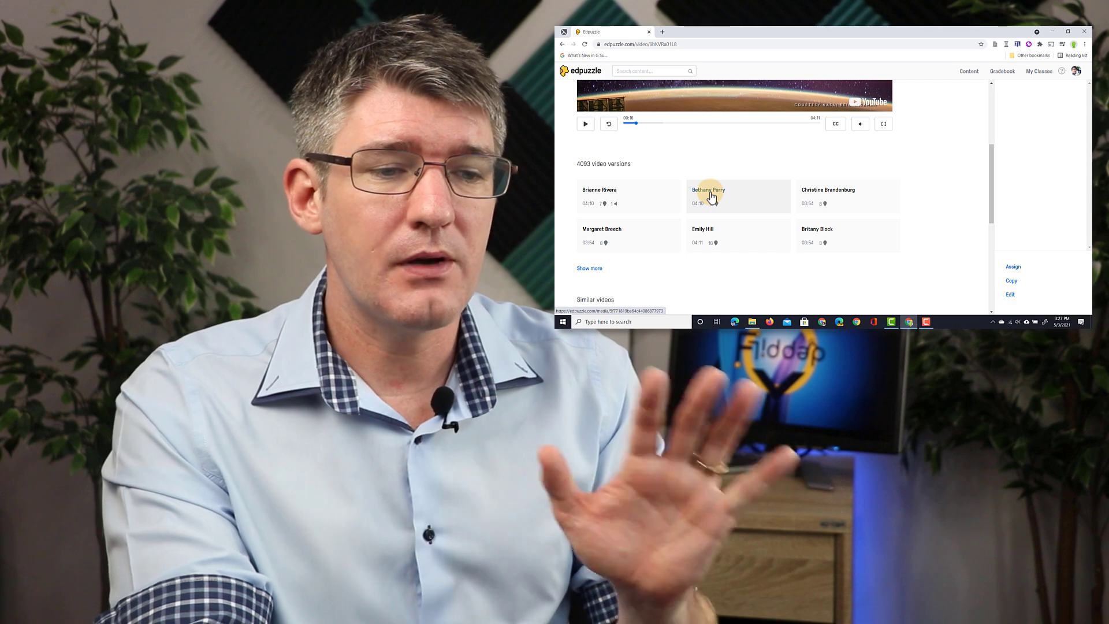
{"action": "left_click", "coordinate": [710, 197]}
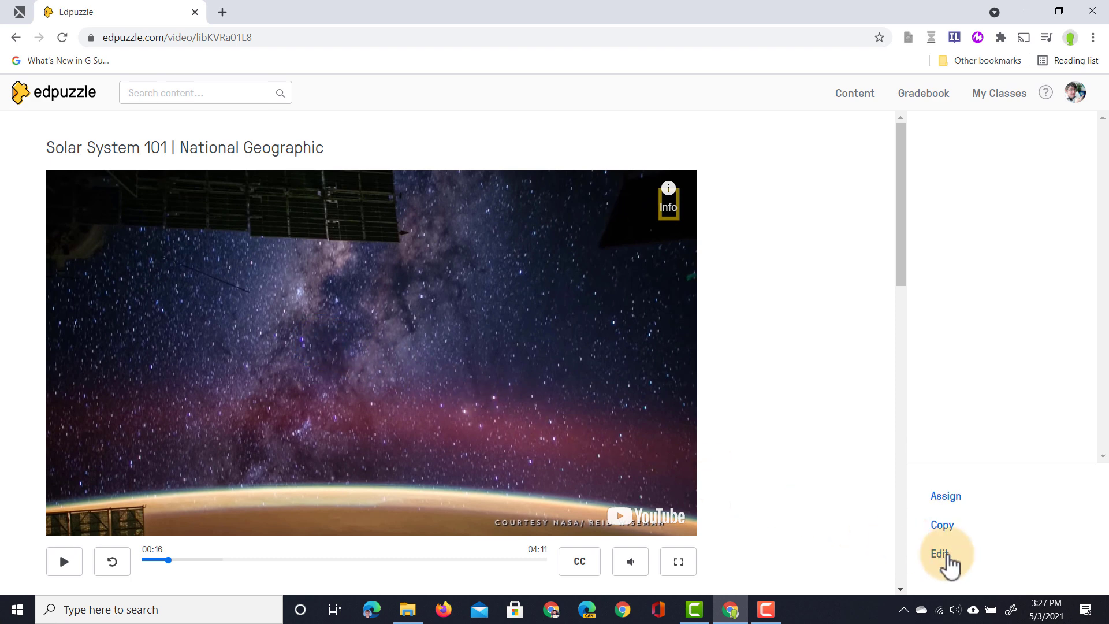
{"action": "left_click", "coordinate": [940, 554]}
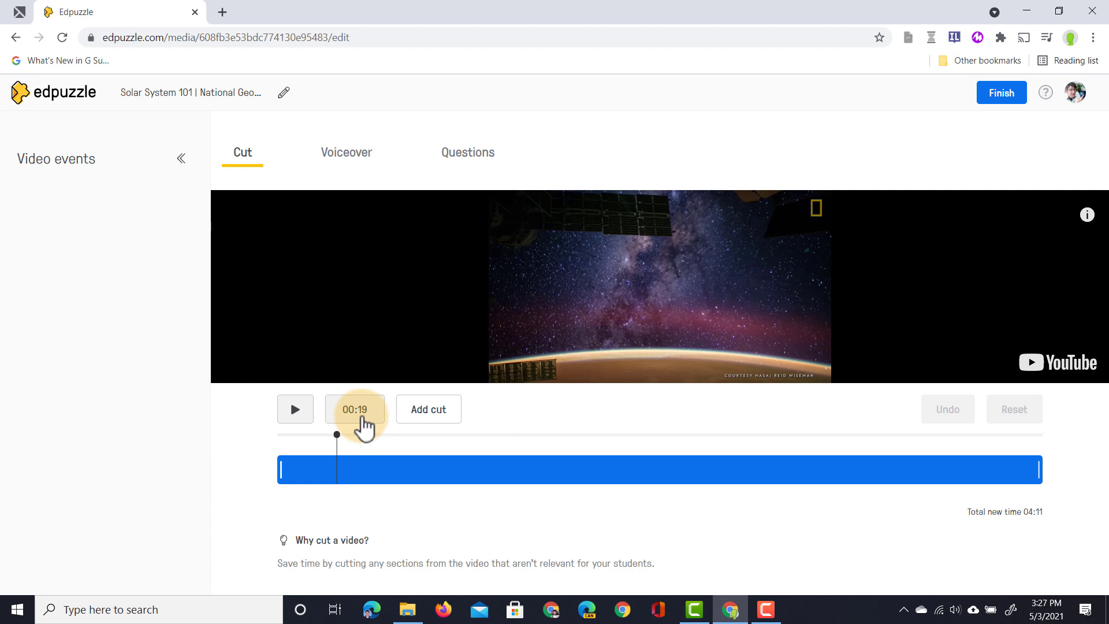
Step: Cut 00:19–01:02 from the video, then replay the trimmed 03:18 video from the start
{"action": "left_click", "coordinate": [436, 415]}
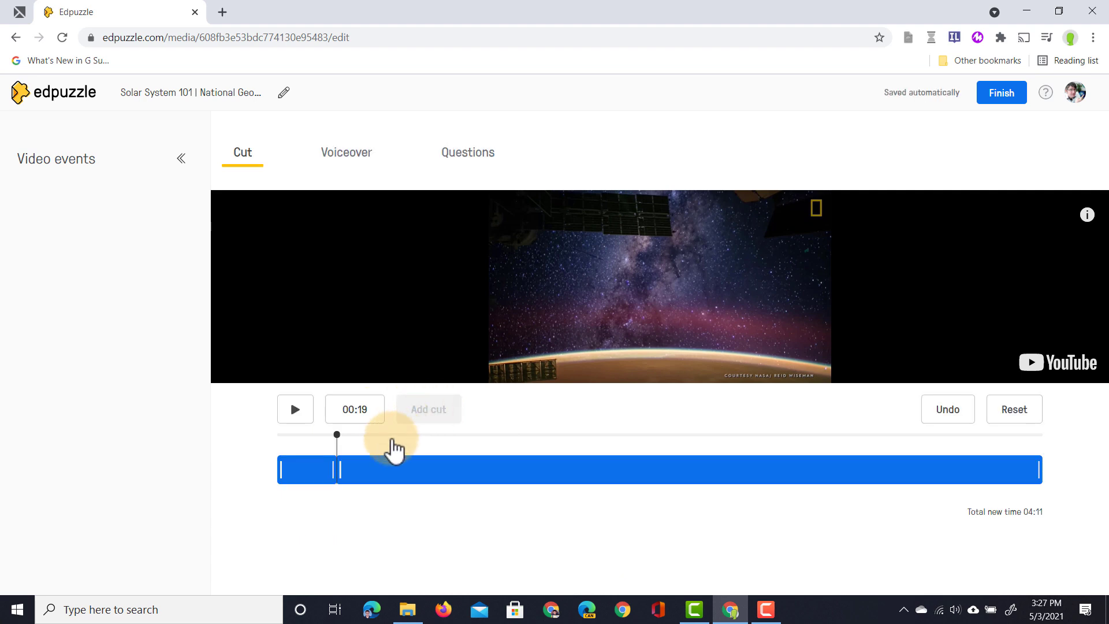
{"action": "left_click_drag", "start_coordinate": [338, 469], "coordinate": [498, 465]}
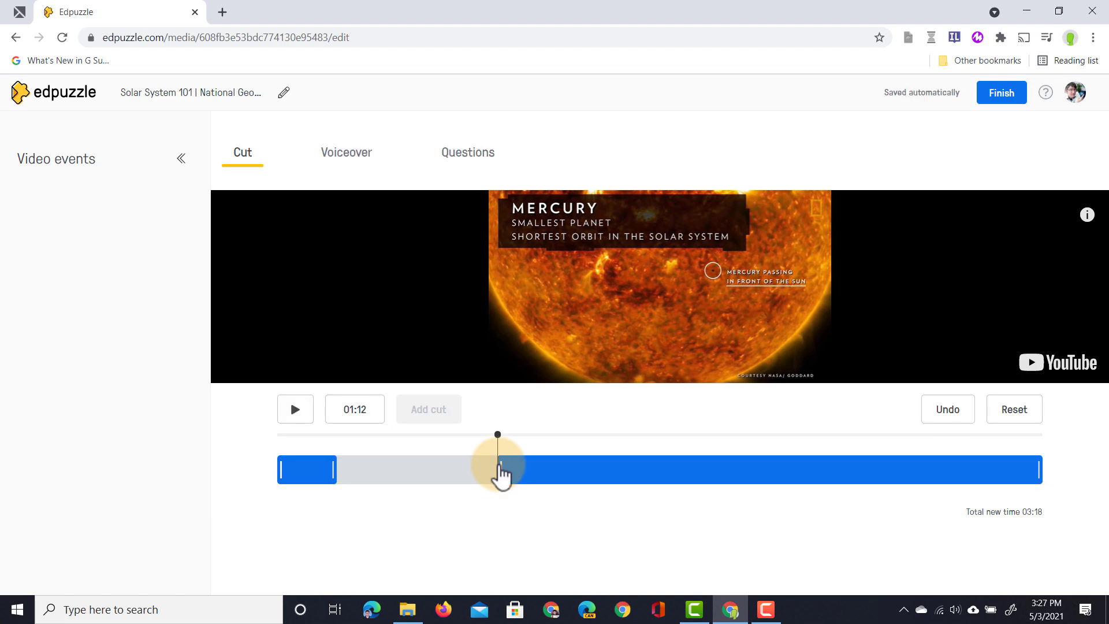
{"action": "left_click_drag", "start_coordinate": [500, 441], "coordinate": [273, 444]}
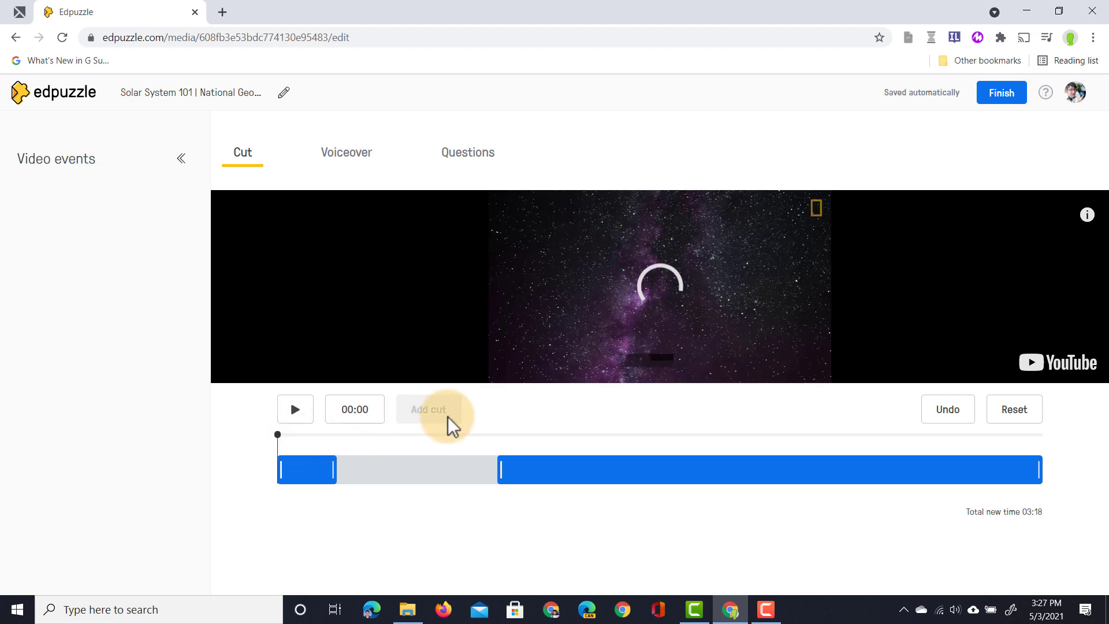
{"action": "left_click", "coordinate": [296, 409]}
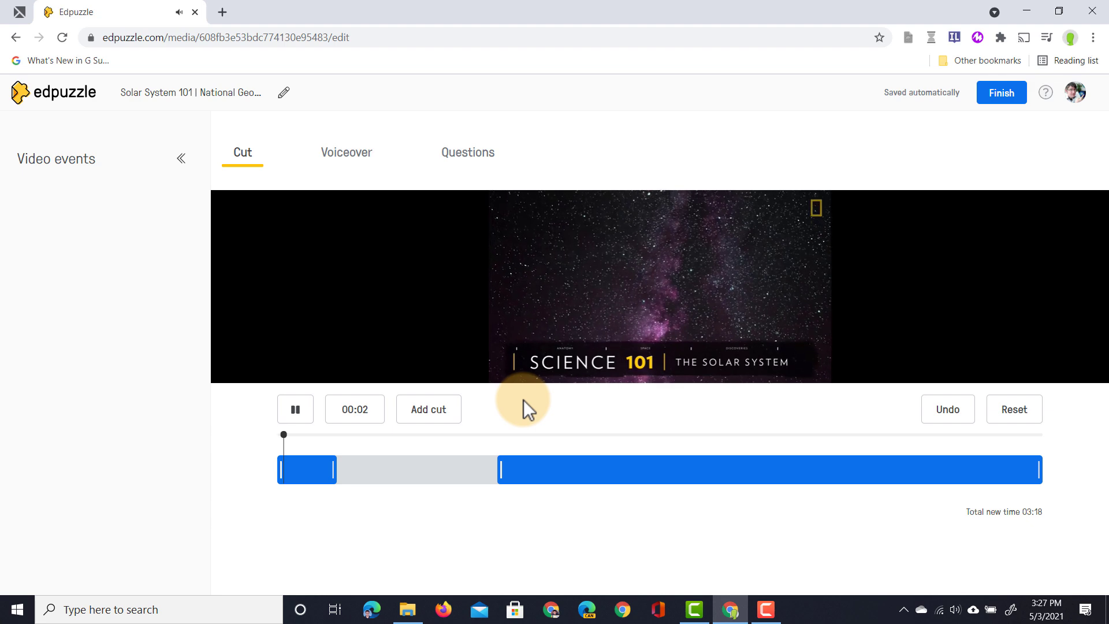
{"action": "left_click_drag", "start_coordinate": [289, 436], "coordinate": [329, 438]}
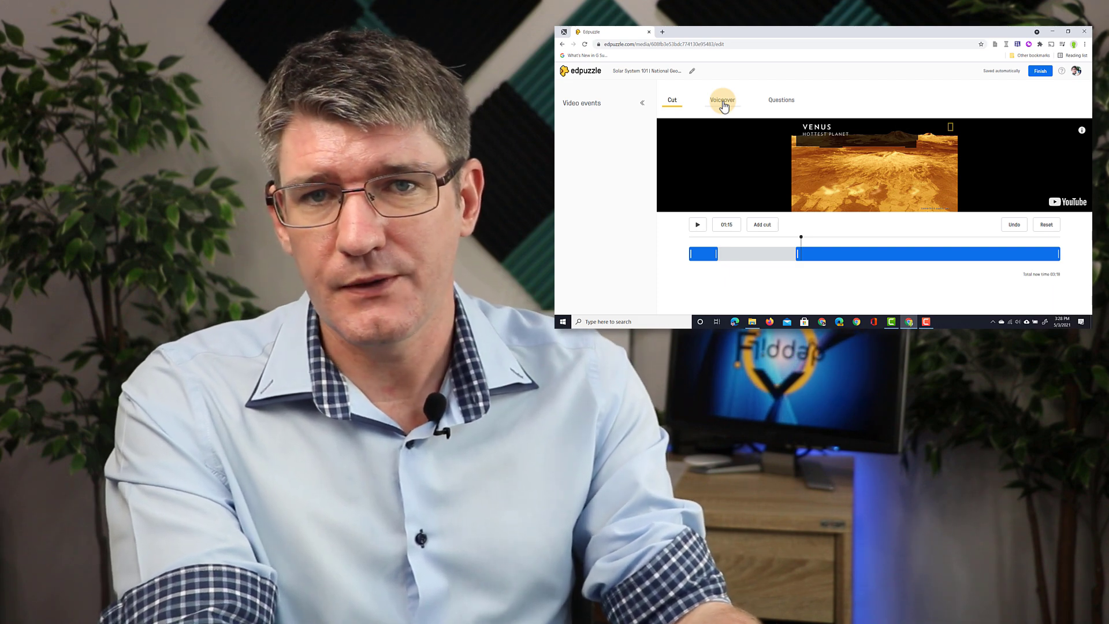
Step: Find voiceover blocked for YouTube videos, then turn to adding questions instead
{"action": "left_click", "coordinate": [723, 102]}
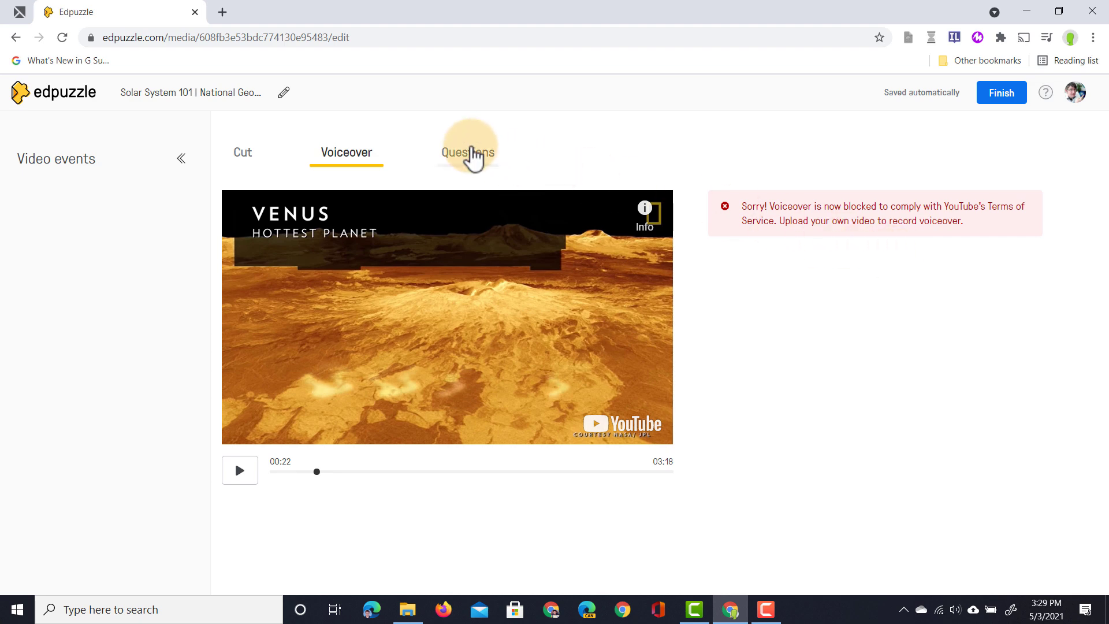
{"action": "left_click", "coordinate": [470, 155]}
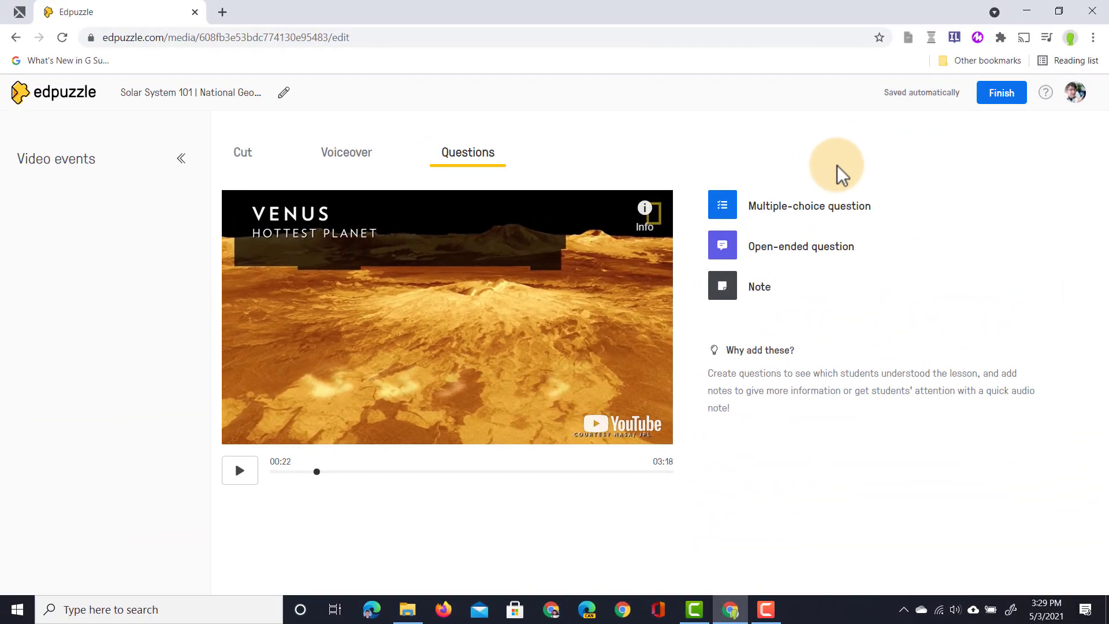
Step: At 00:26, add 'Do you think this is hotter than the planet Mars?' with Yes/No, No correct
{"action": "left_click", "coordinate": [242, 471]}
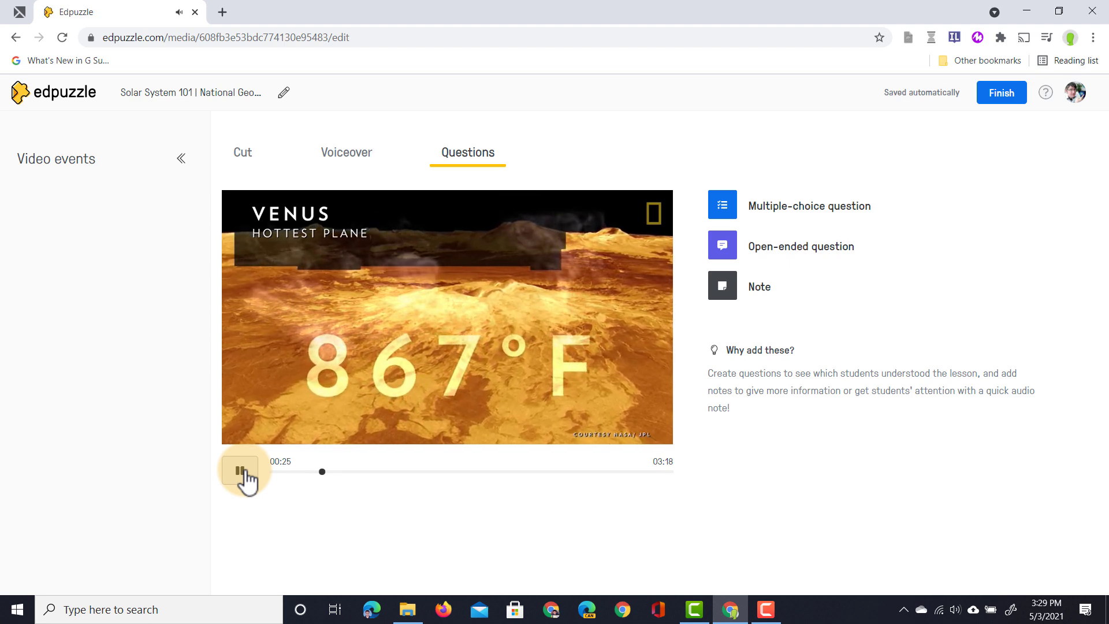
{"action": "left_click", "coordinate": [250, 471]}
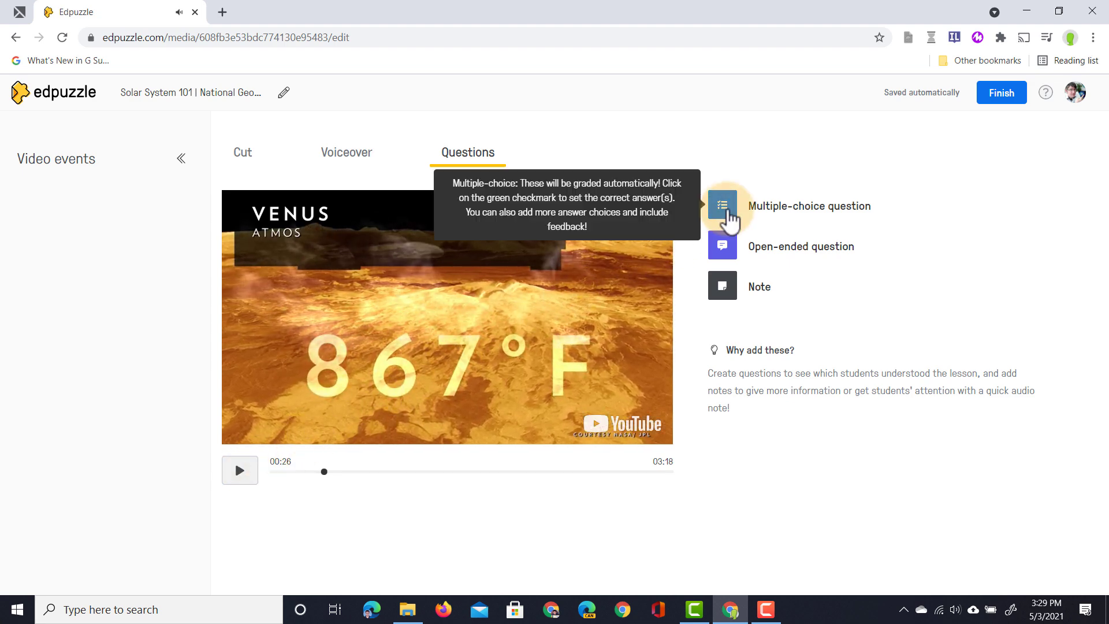
{"action": "left_click", "coordinate": [725, 208]}
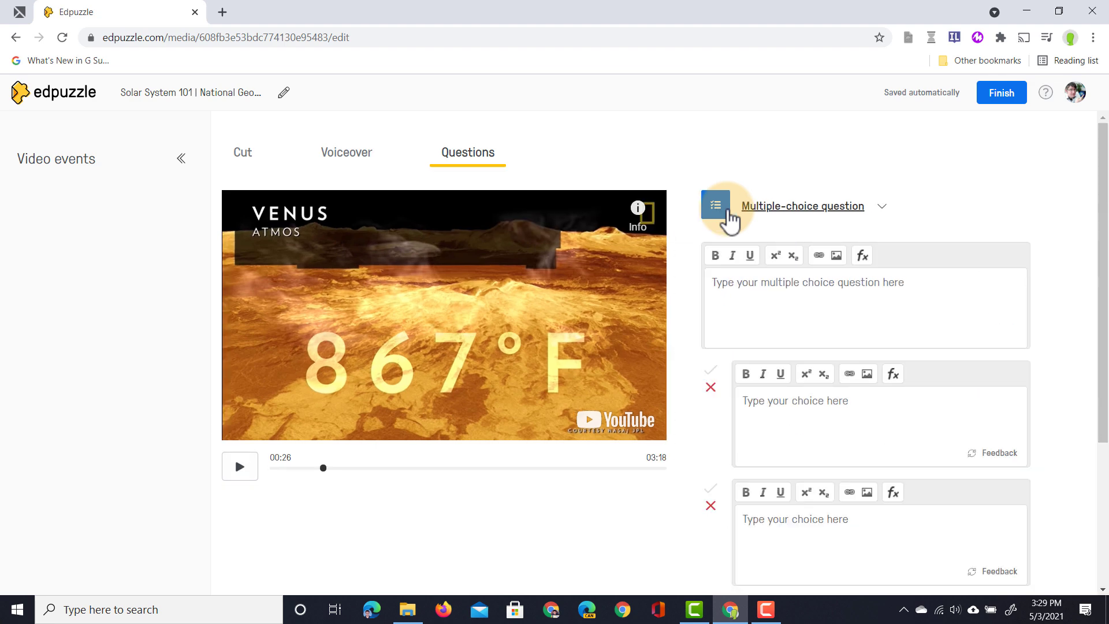
{"action": "type", "text": "Do you think this is hotter than the planet Mars?"}
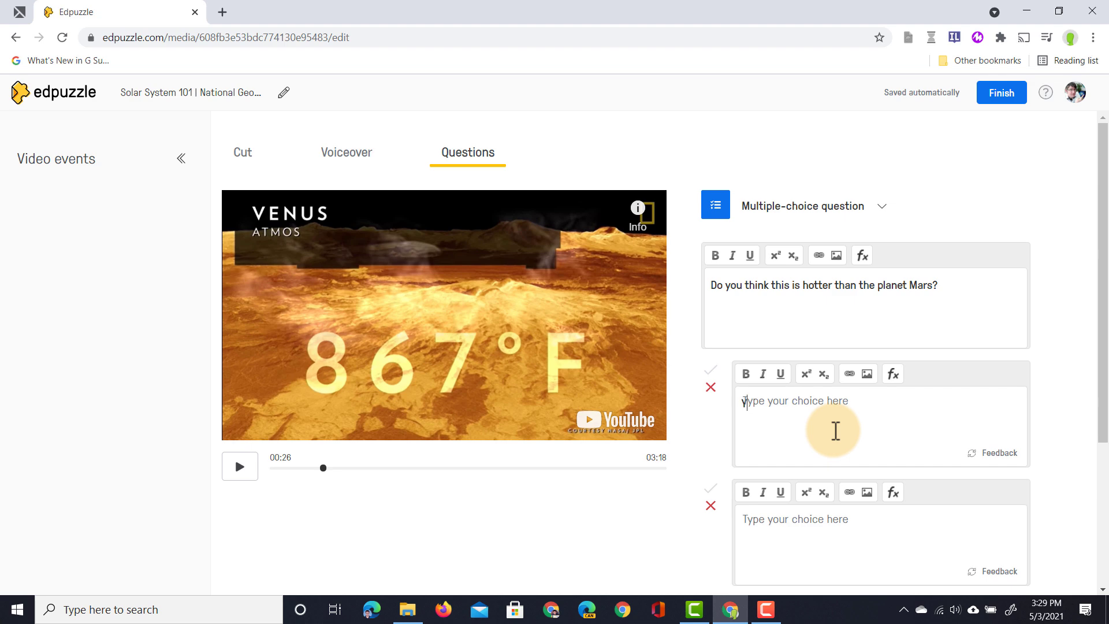
{"action": "left_click", "coordinate": [813, 526]}
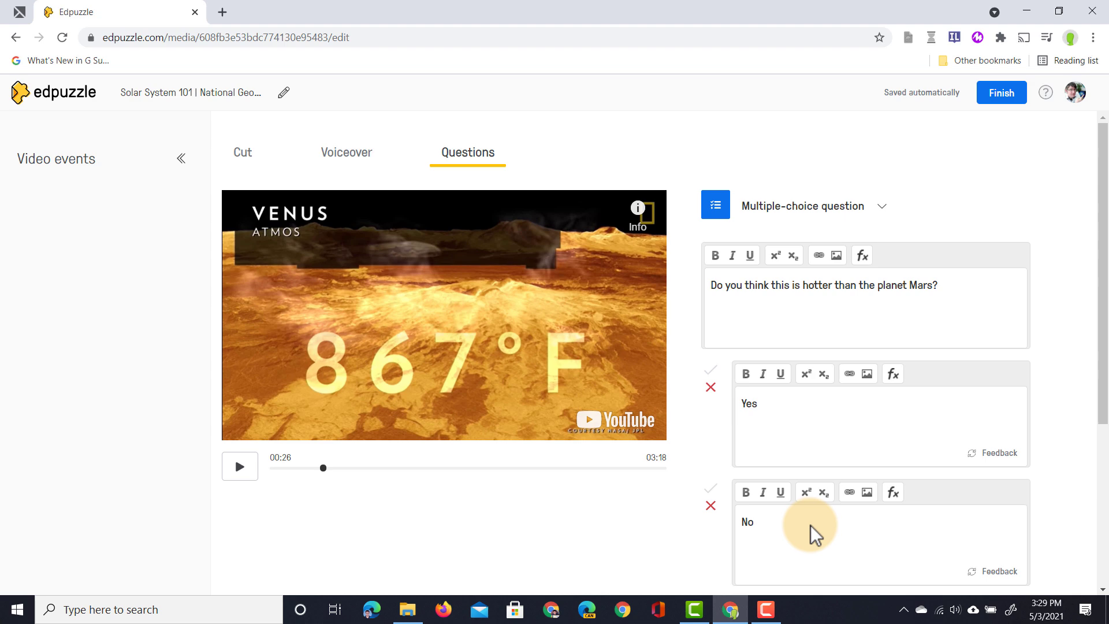
{"action": "left_click", "coordinate": [704, 490]}
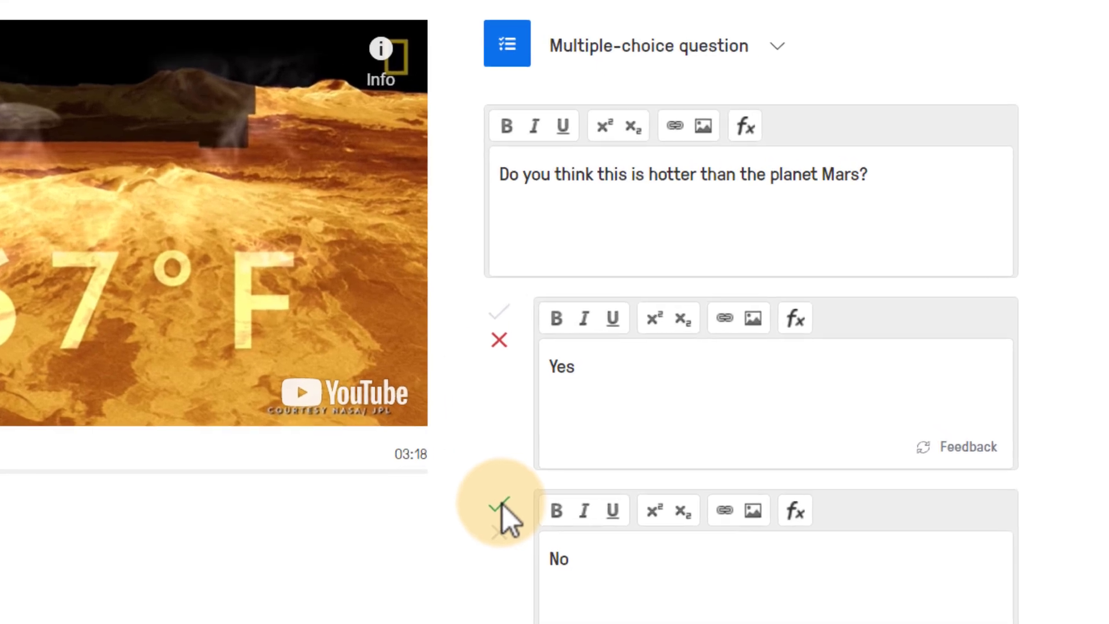
{"action": "scroll", "coordinate": [491, 514], "scroll_direction": "down", "scroll_amount": 3}
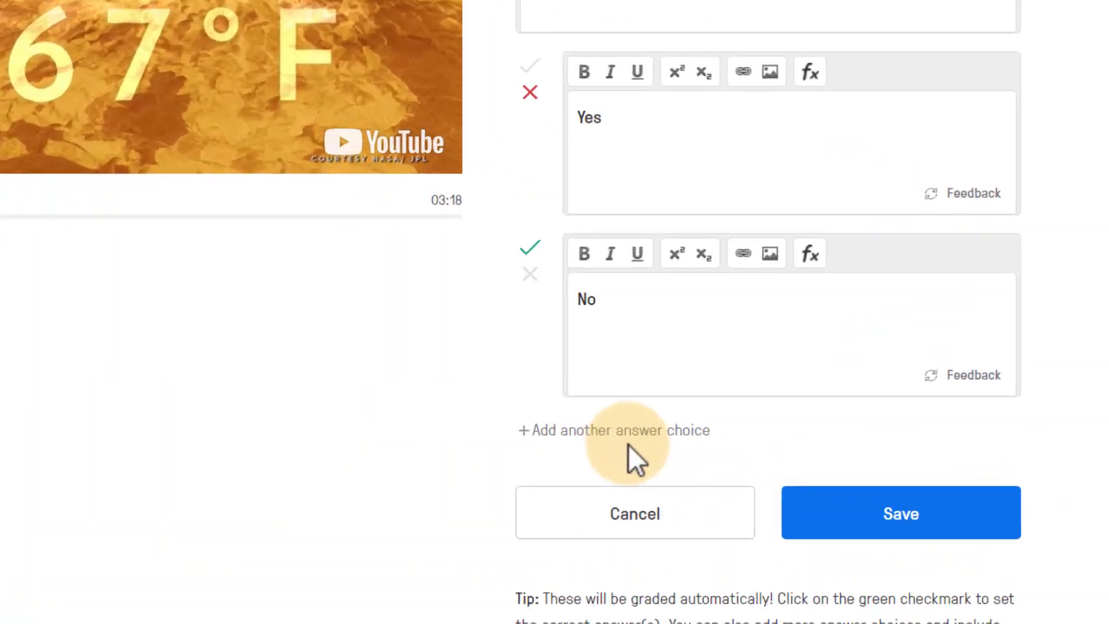
{"action": "left_click", "coordinate": [888, 514]}
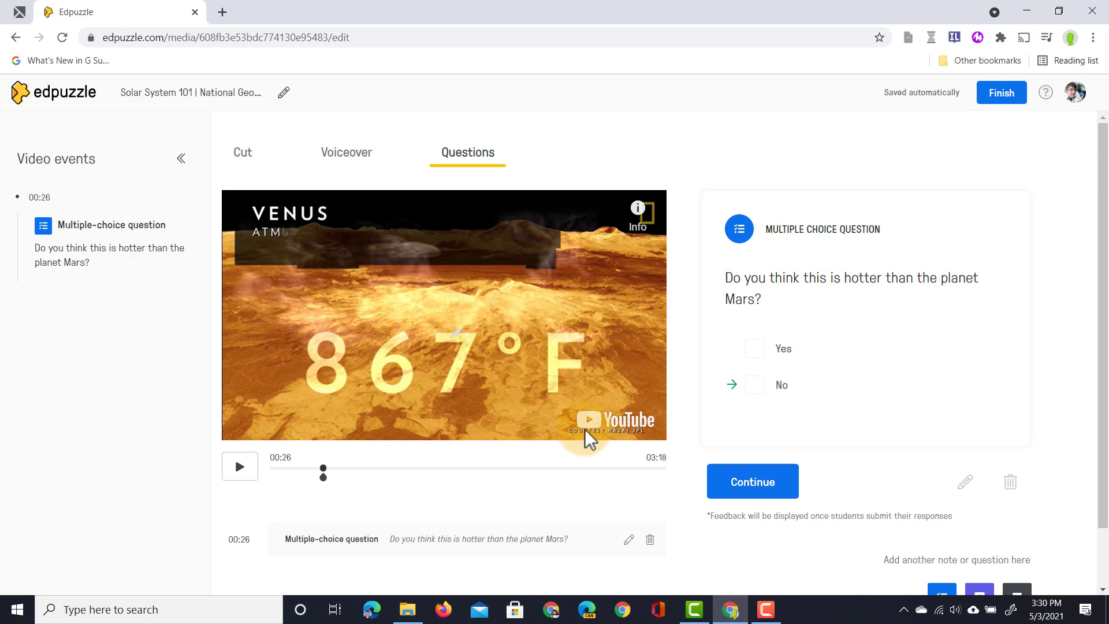
{"action": "scroll", "coordinate": [786, 386], "scroll_direction": "down", "scroll_amount": 1}
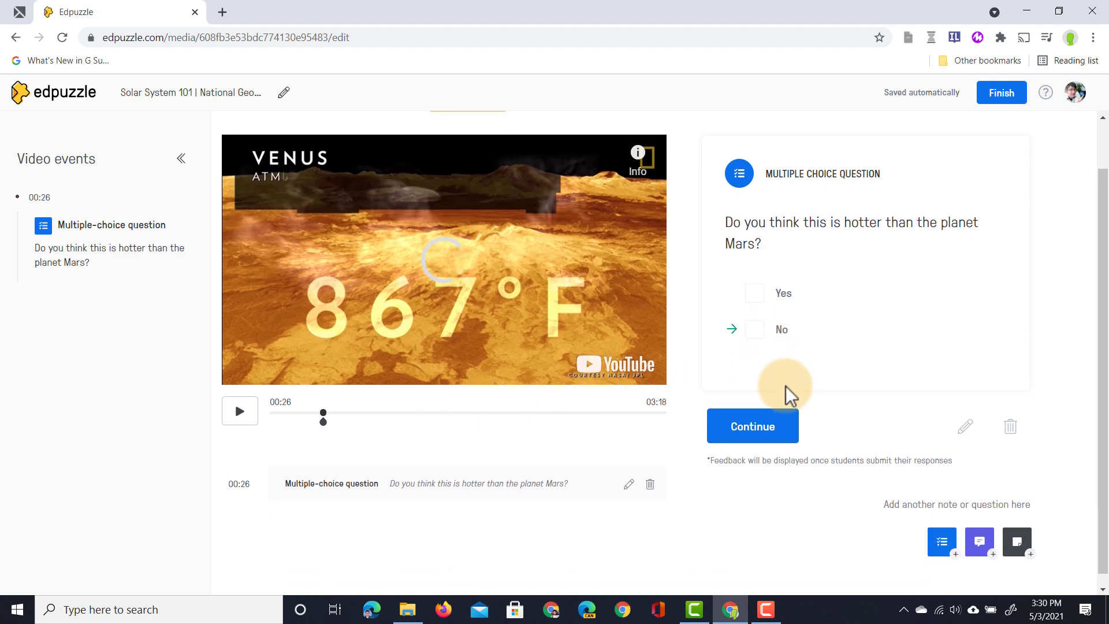
{"action": "left_click", "coordinate": [769, 411]}
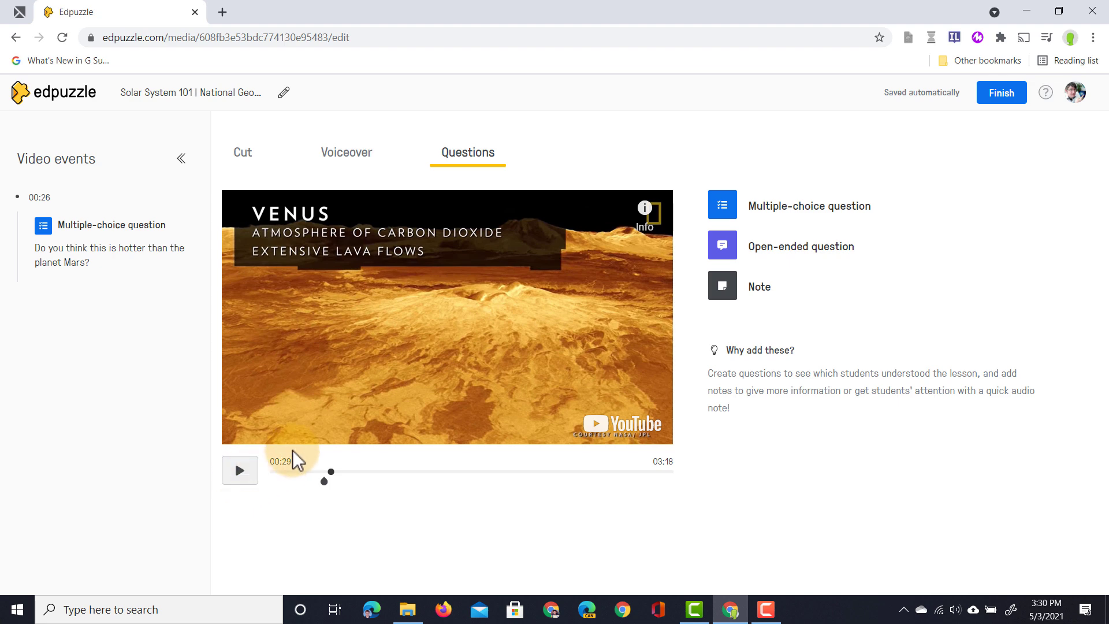
Step: Save an open-ended question at 00:29 on the reasons for the scorching temperatures
{"action": "left_click", "coordinate": [723, 248]}
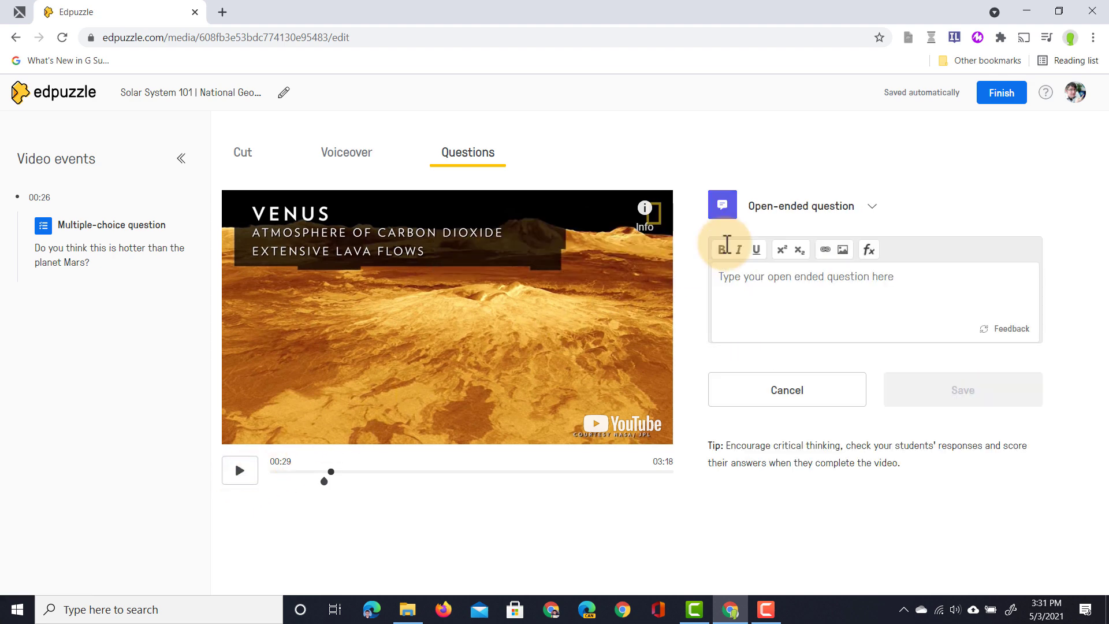
{"action": "type", "text": "What do you think are the main reasons for these scorching temperatures."}
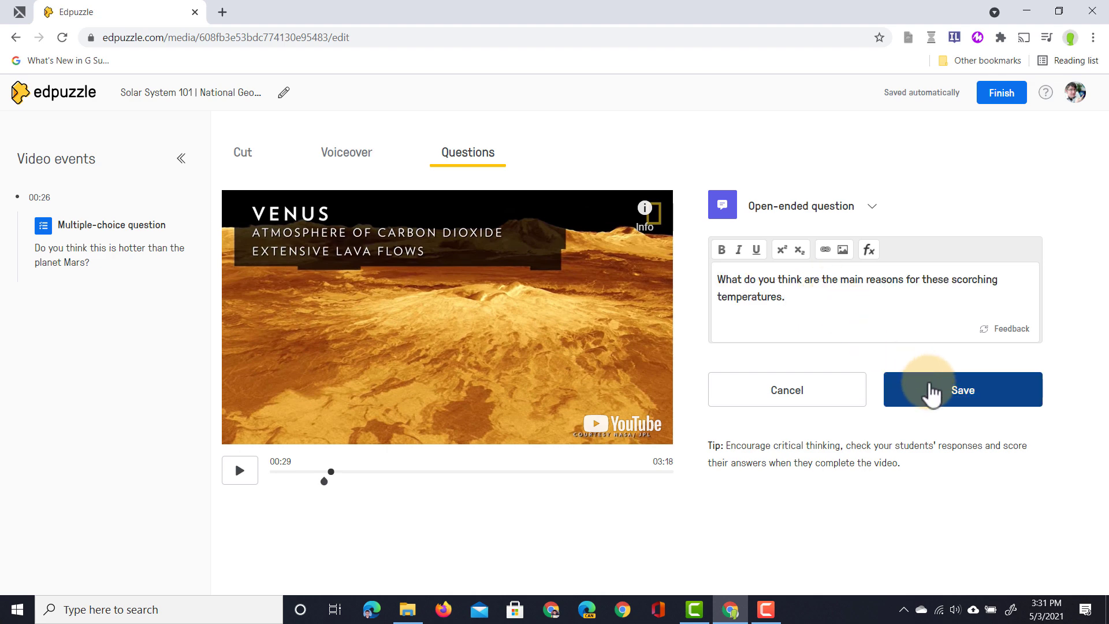
{"action": "left_click", "coordinate": [930, 390]}
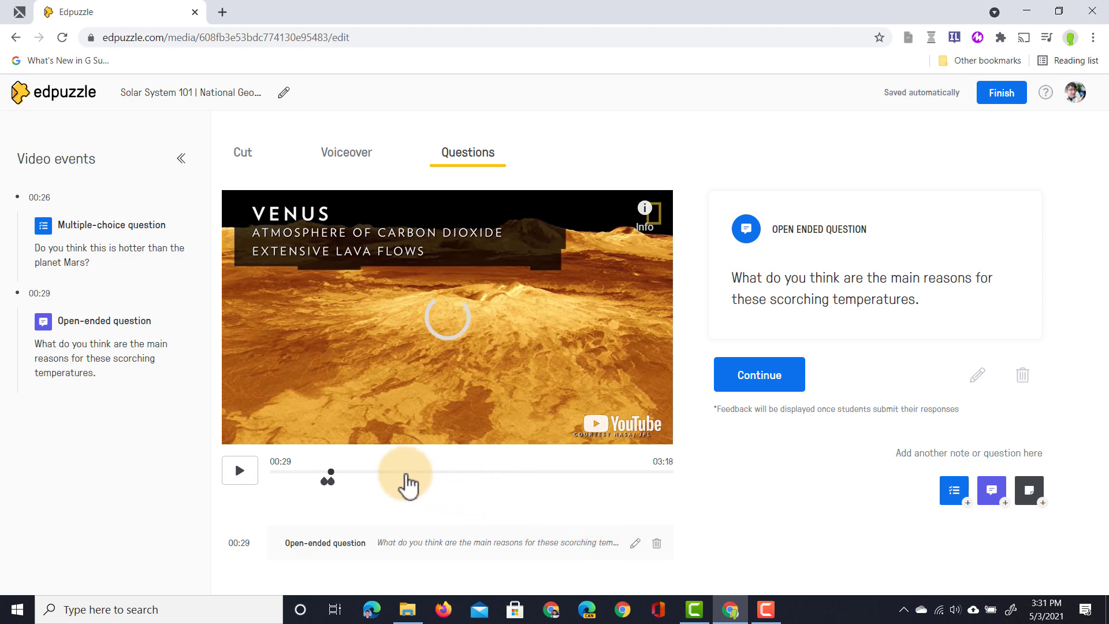
{"action": "left_click", "coordinate": [404, 472]}
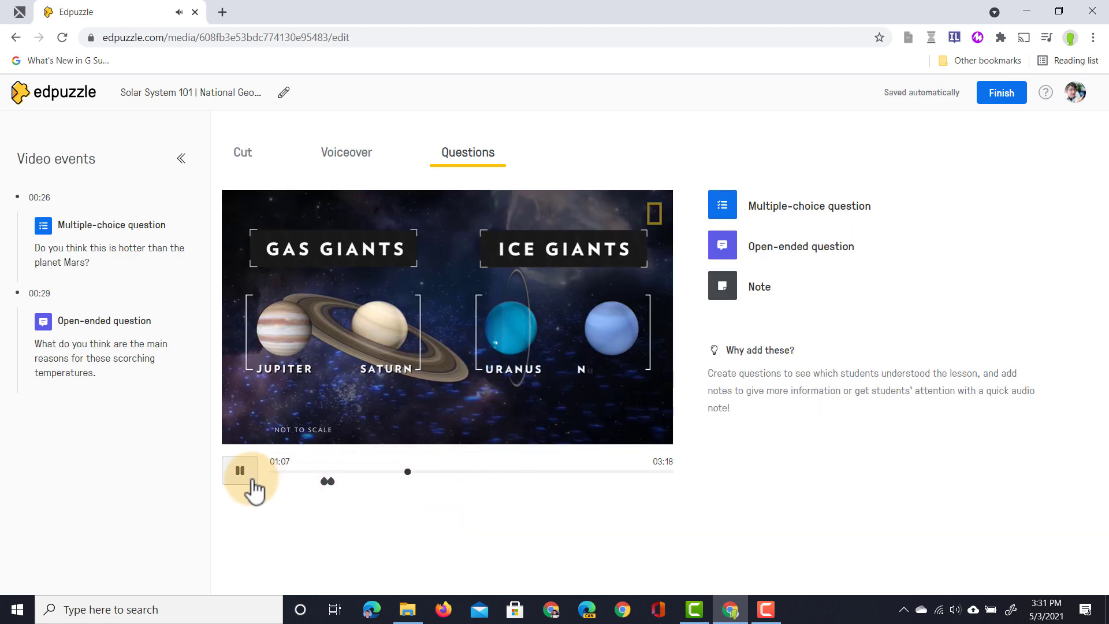